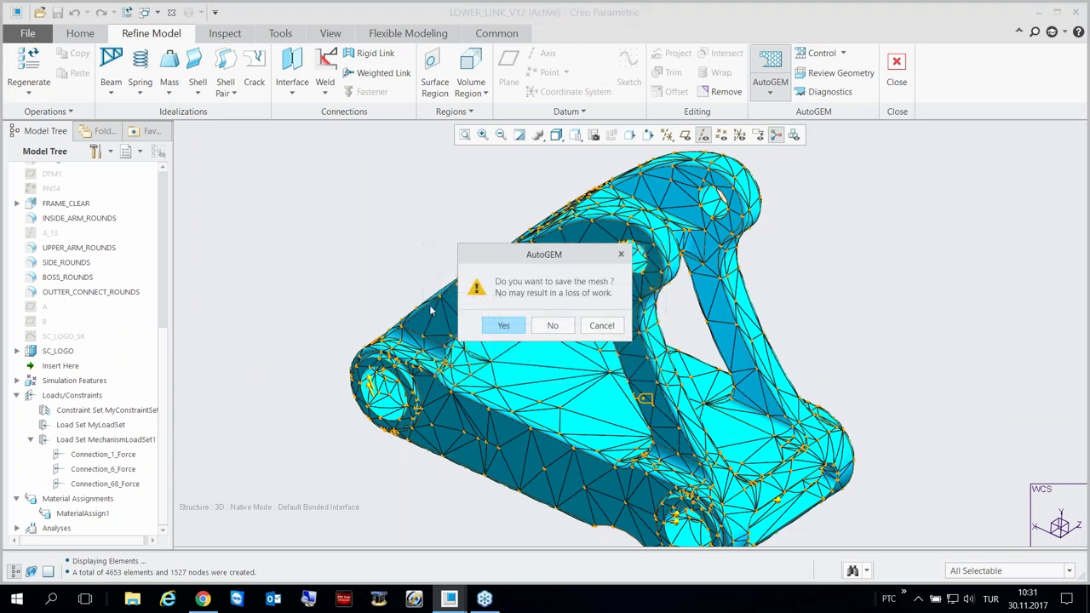
- Create a new static analysis with inertia relief enabled, using the MechanismLoadSet1 load set
key("ctrl+d")
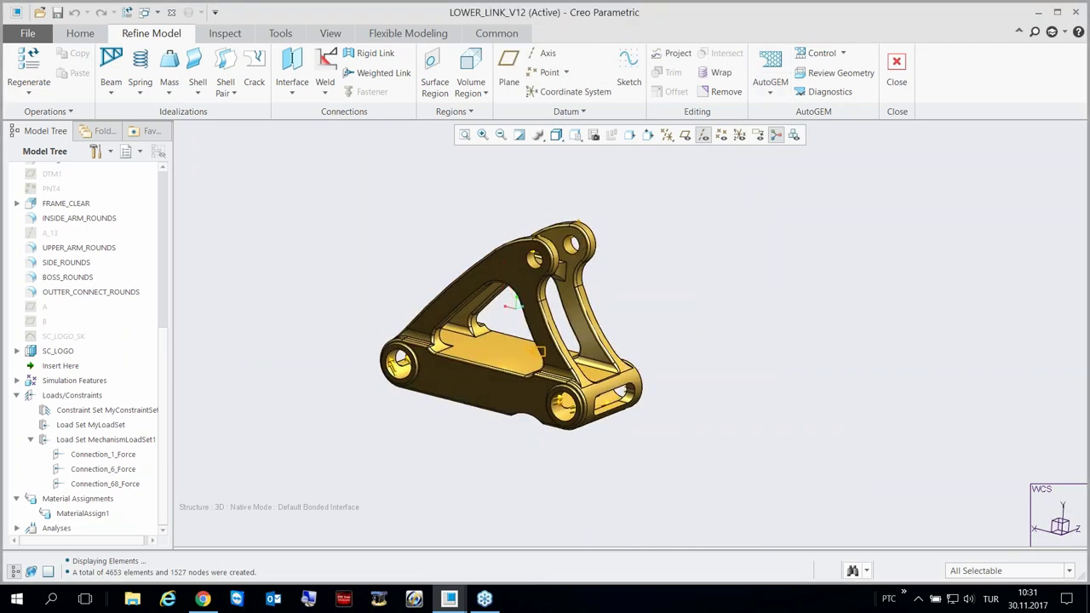
left_click(80, 33)
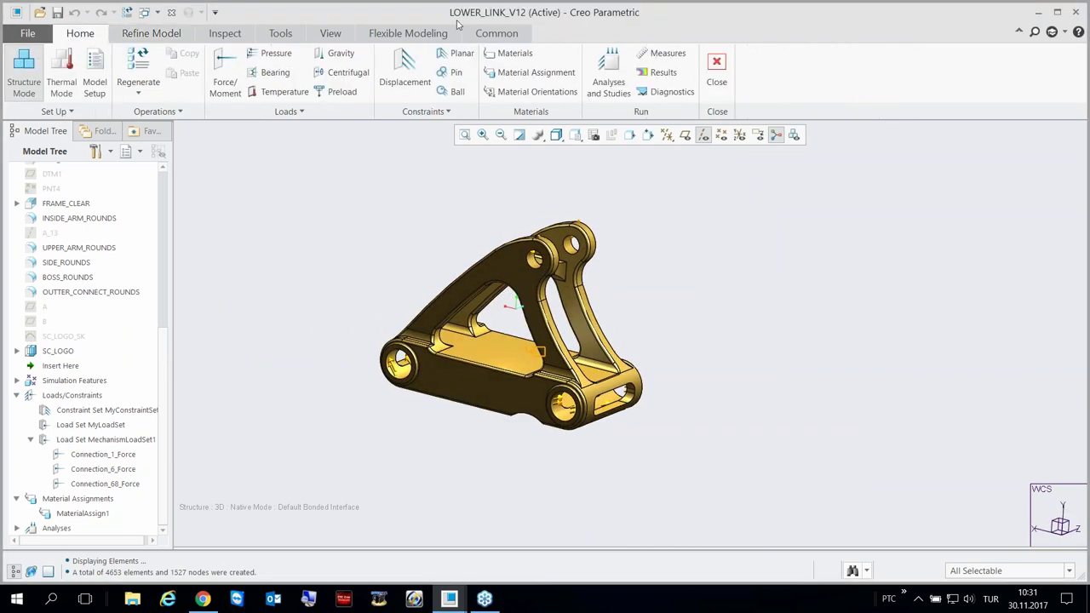
left_click(608, 75)
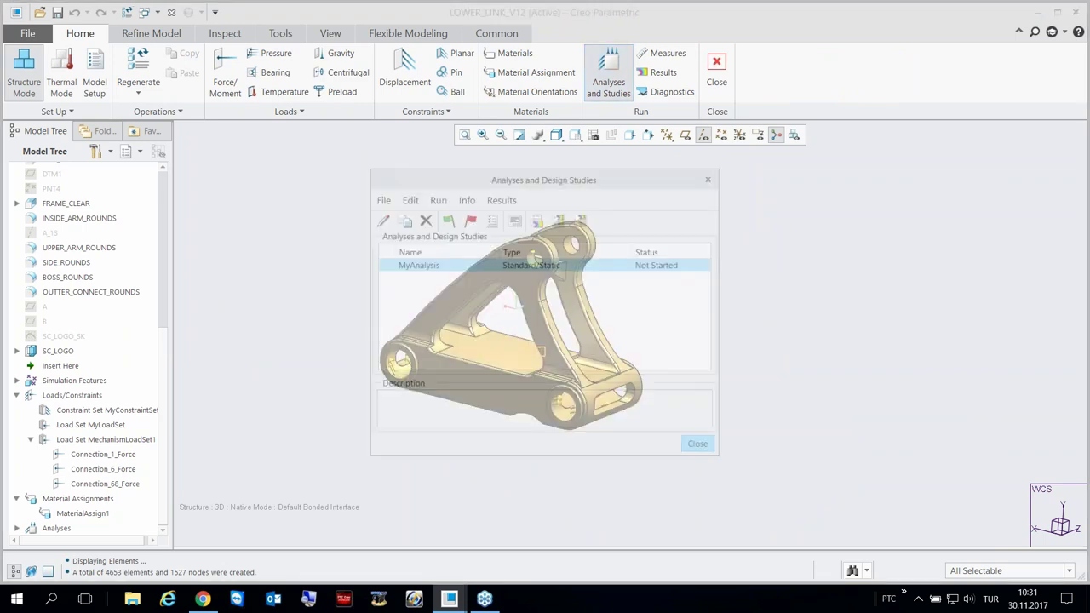
left_click_drag(598, 173, 816, 137)
left_click(602, 165)
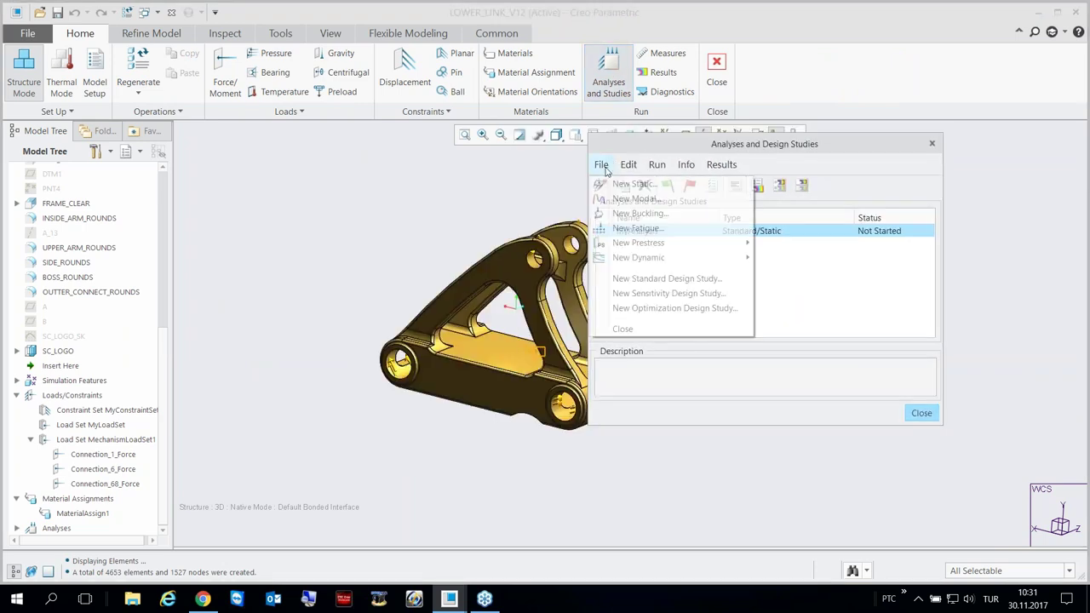
left_click(621, 185)
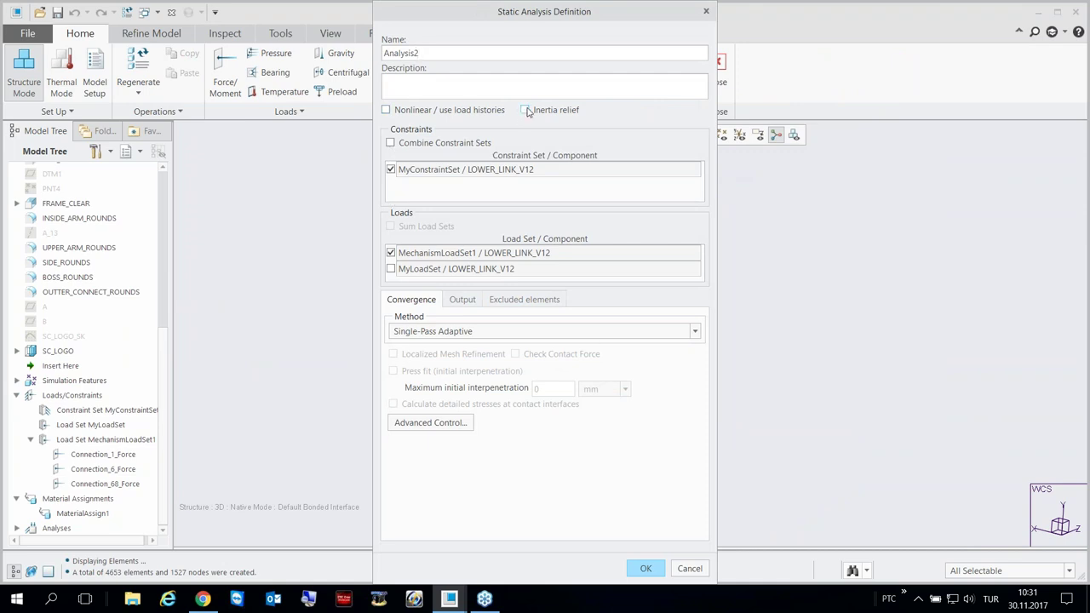
left_click(525, 111)
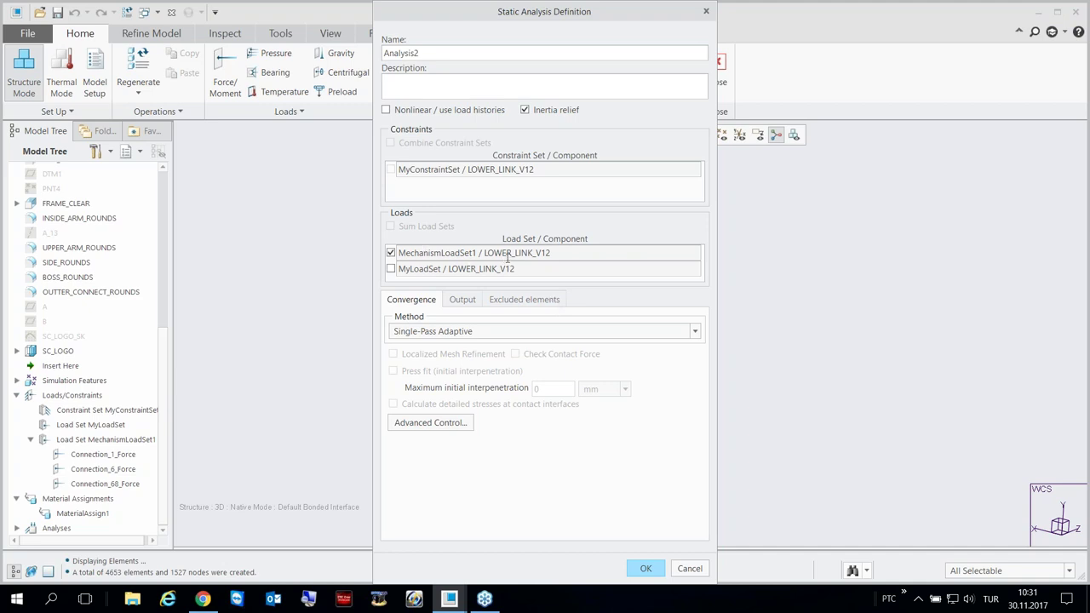
- Set the analysis to Multi-Pass Adaptive convergence with a maximum polynomial order of 9 and 1 percent convergence, and accept the definition
left_click(417, 332)
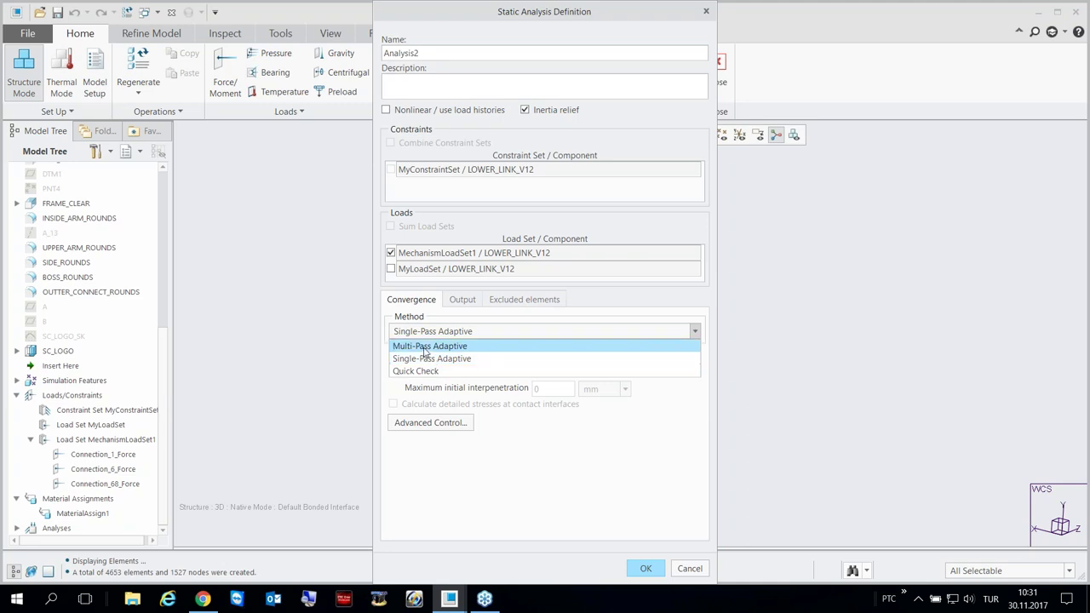
left_click(430, 346)
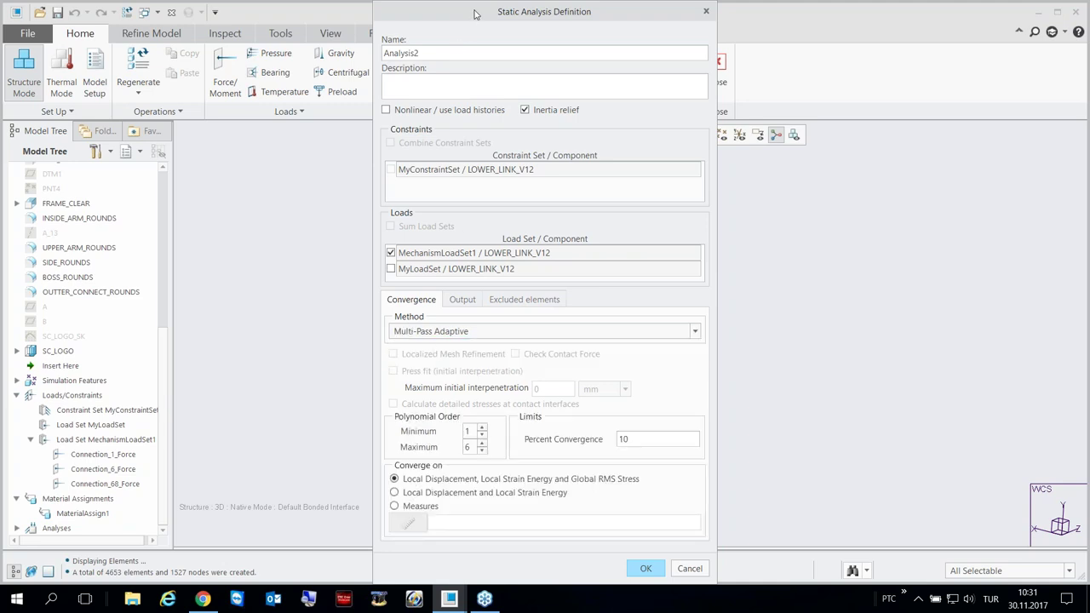
left_click(482, 443)
left_click(482, 443)
left_click(482, 443)
double_click(647, 438)
type("1")
left_click(645, 568)
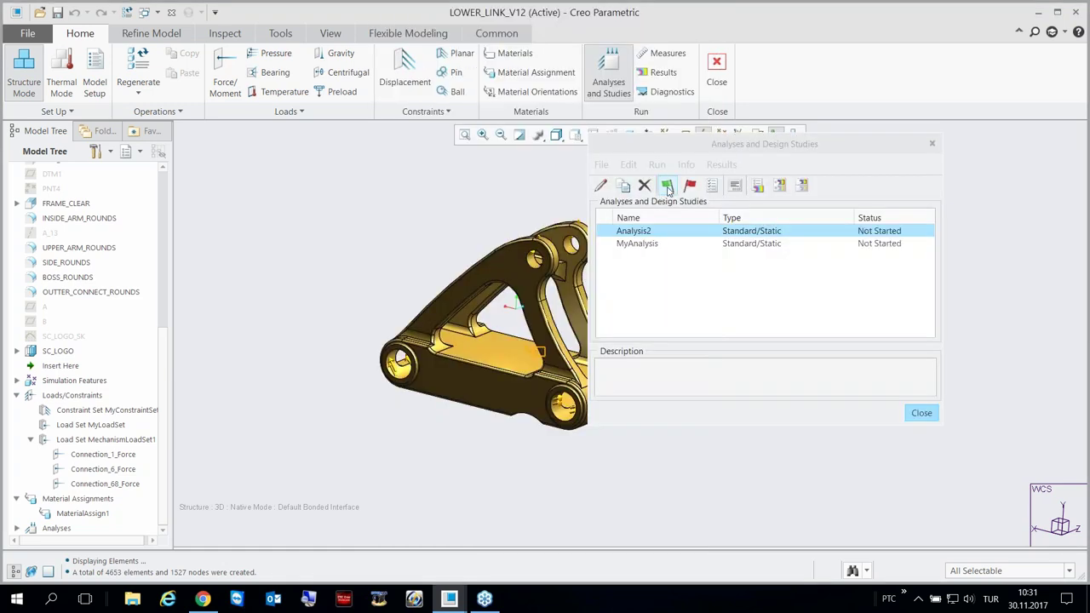
- Start the Analysis2 run and check its progress in the run status summary
left_click(667, 185)
left_click(588, 322)
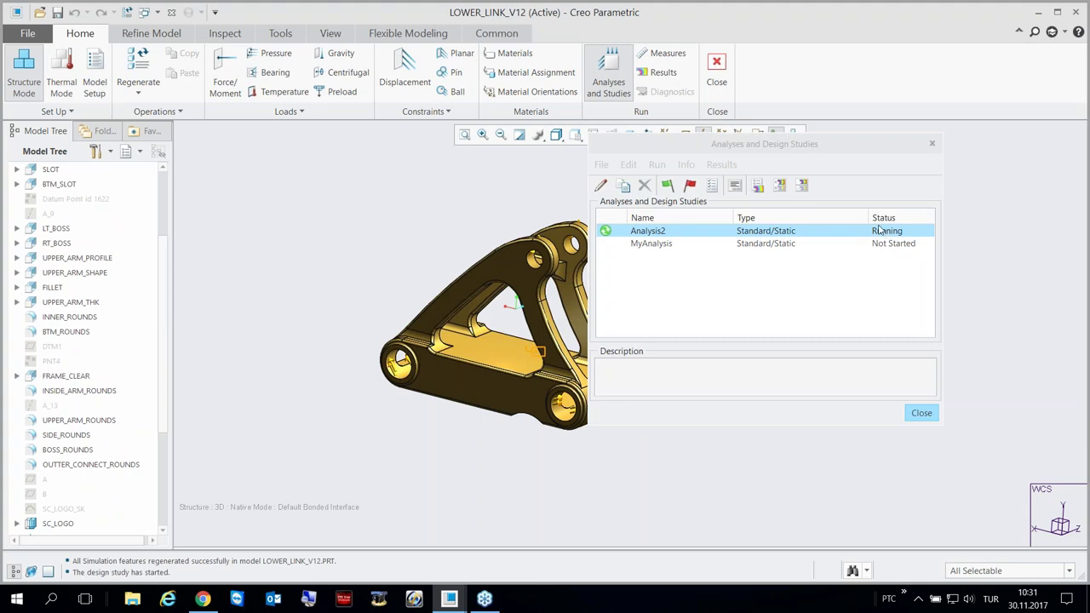
left_click(736, 187)
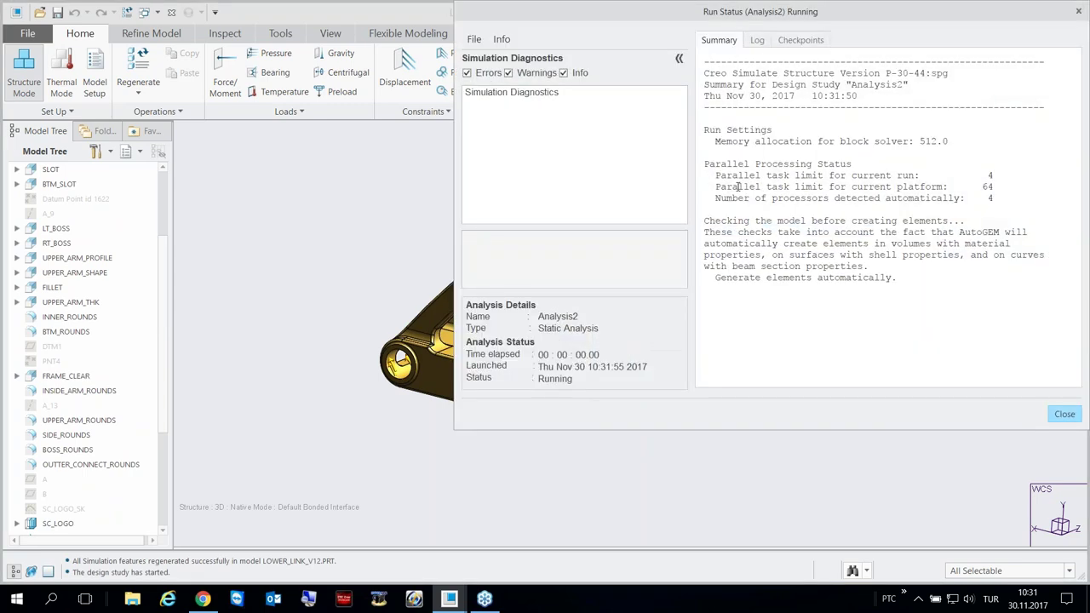
left_click_drag(692, 20, 255, 30)
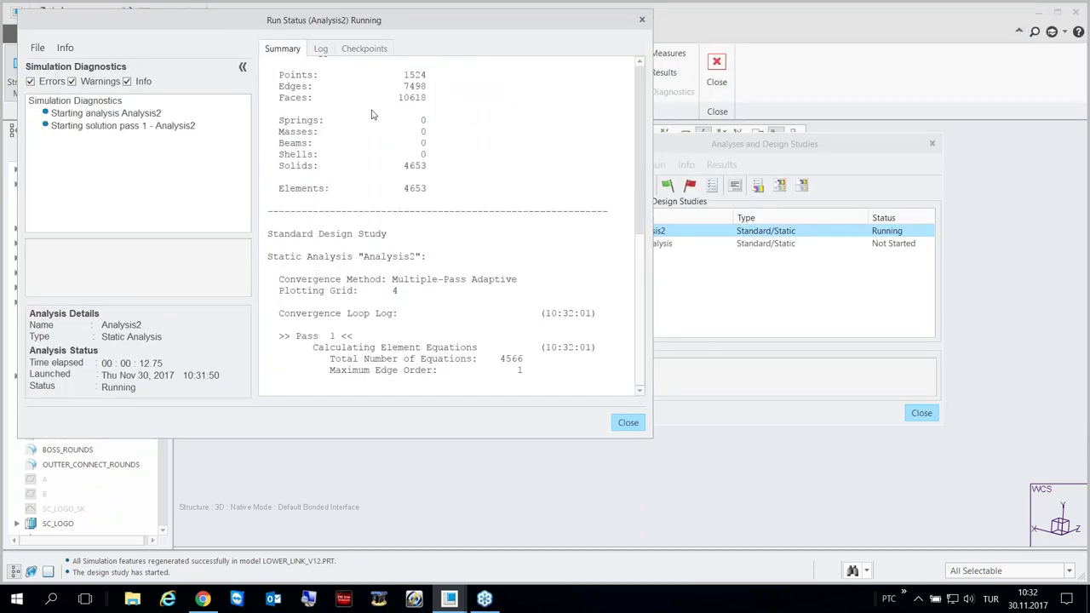
scroll(449, 225, "up", 6)
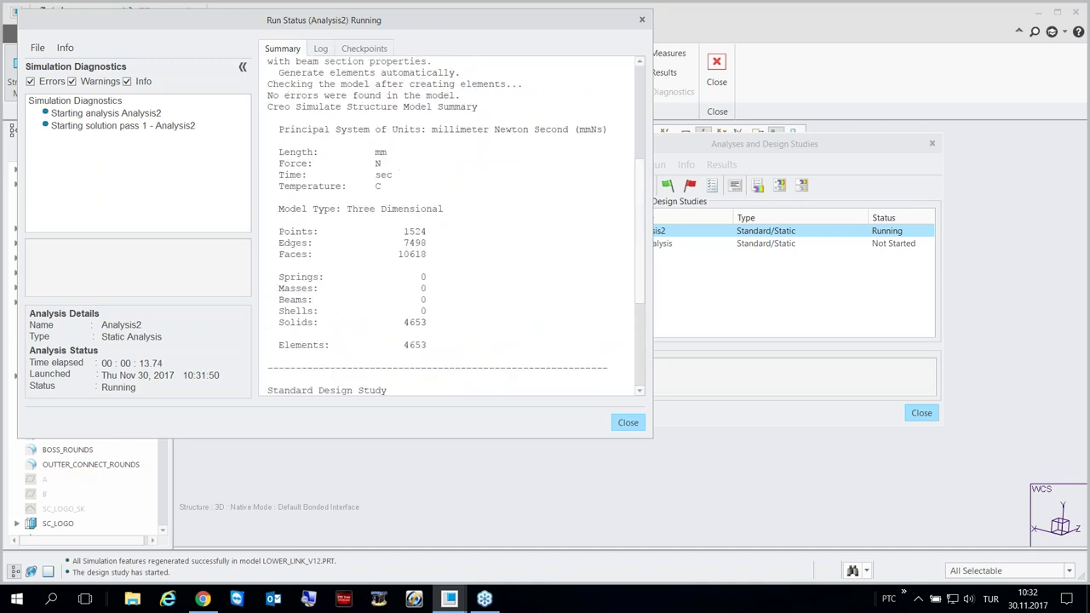
scroll(409, 281, "down", 10)
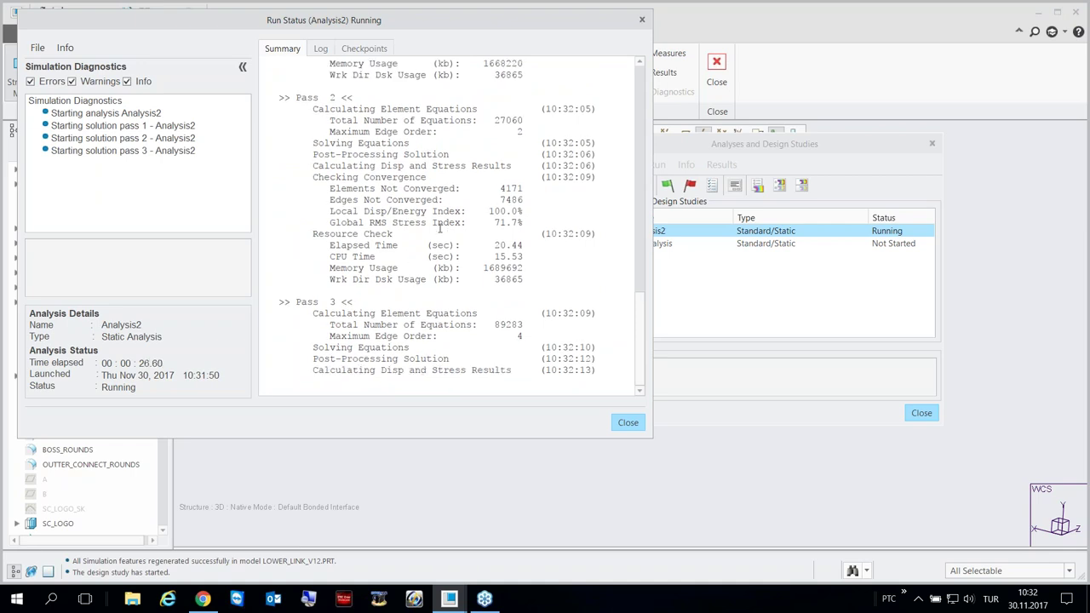
left_click(1079, 31)
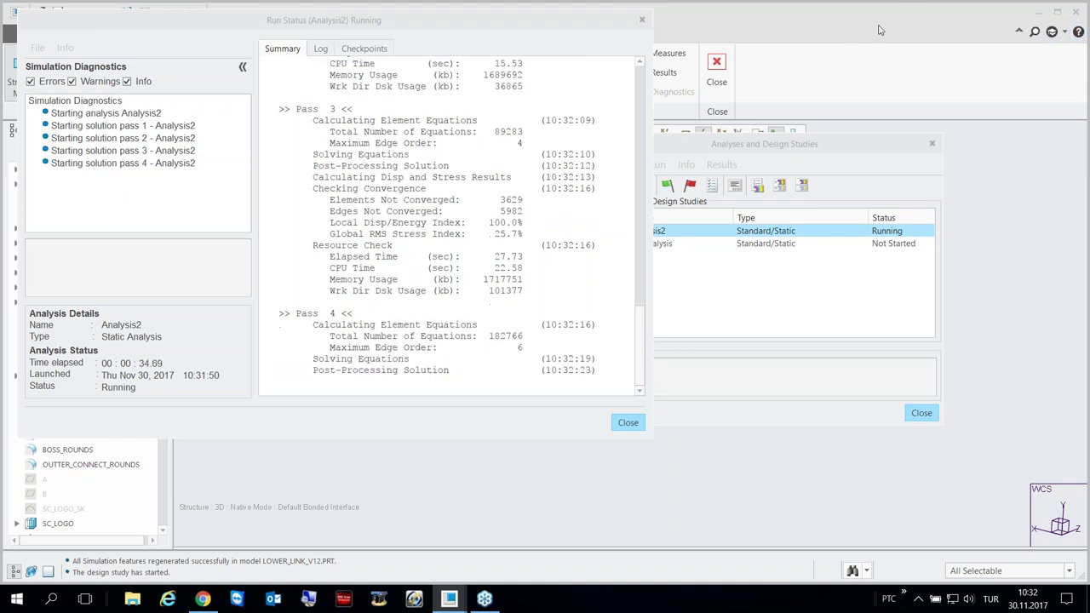
left_click(642, 19)
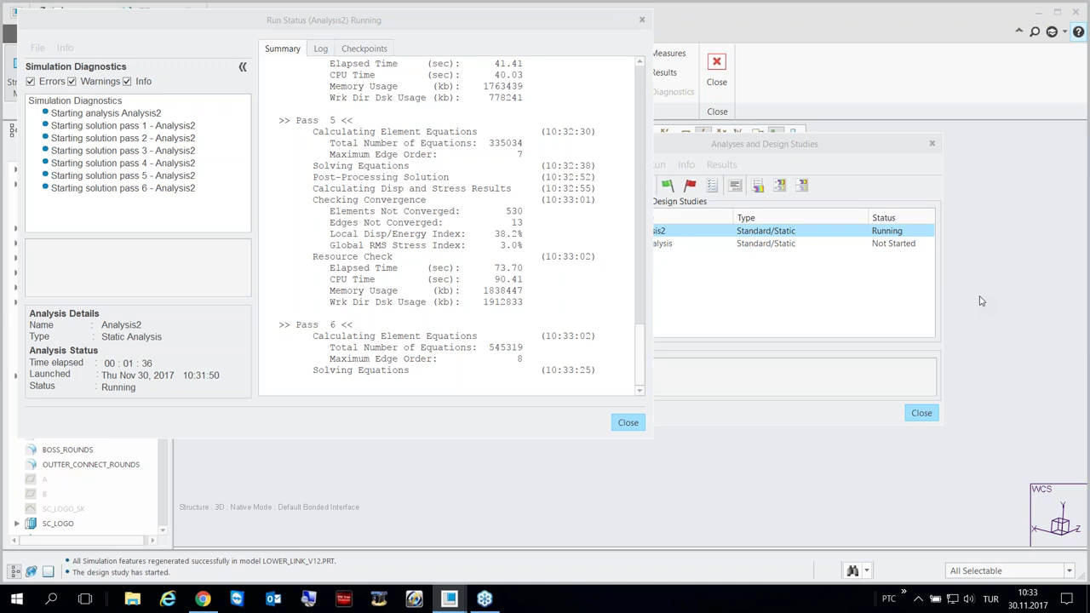
left_click(732, 280)
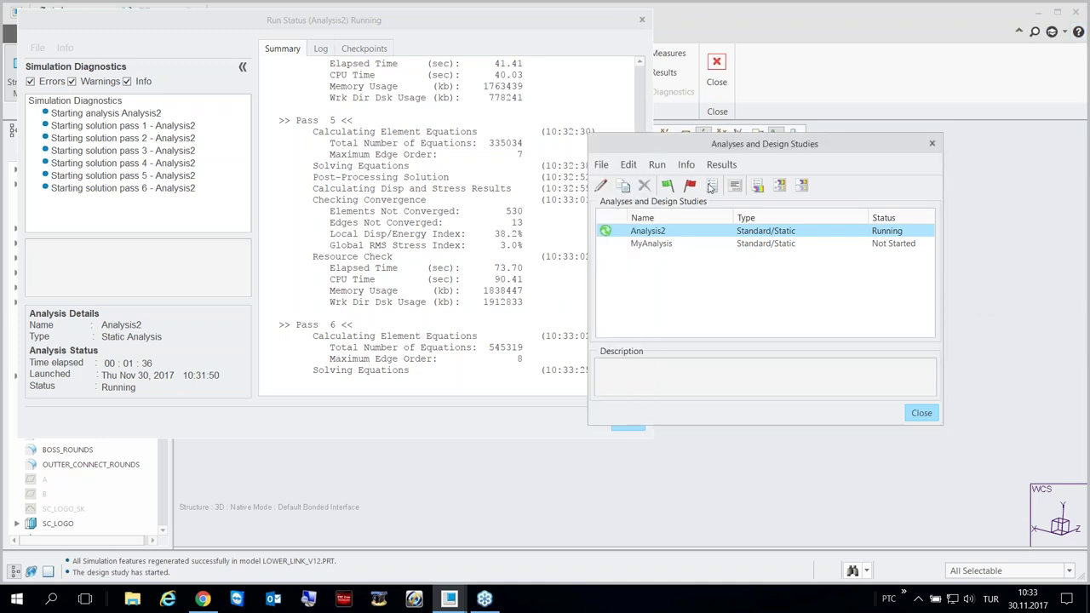
left_click_drag(699, 149, 283, 234)
left_click(451, 23)
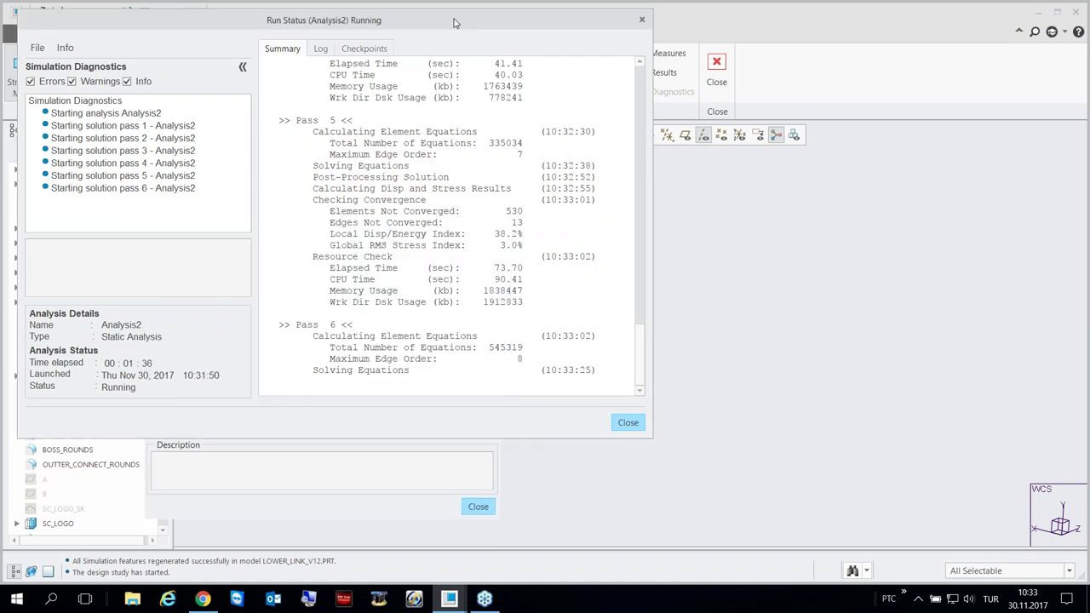
left_click(360, 509)
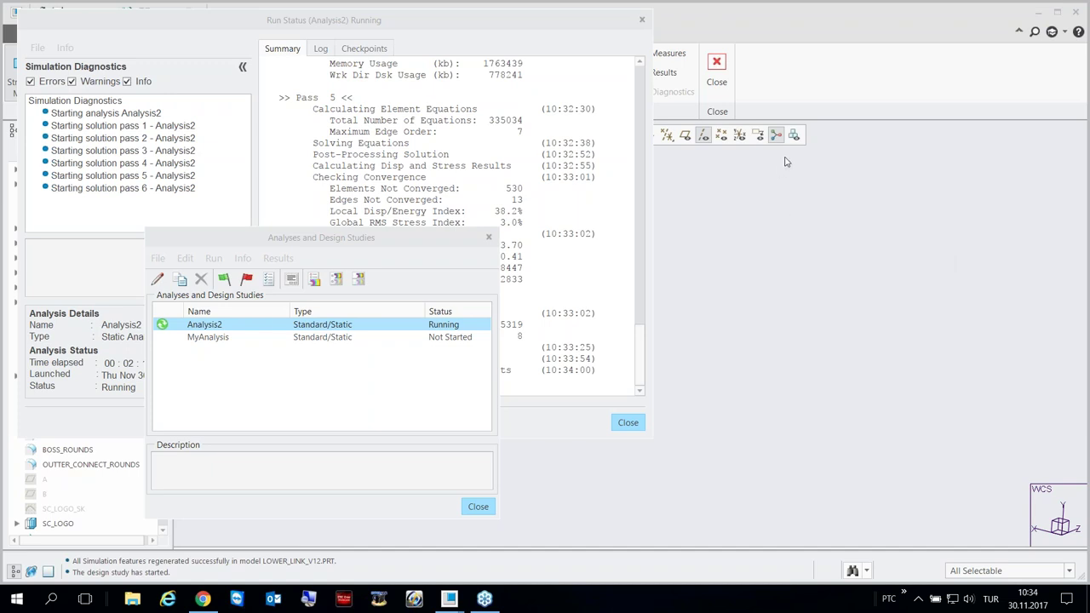
left_click(613, 294)
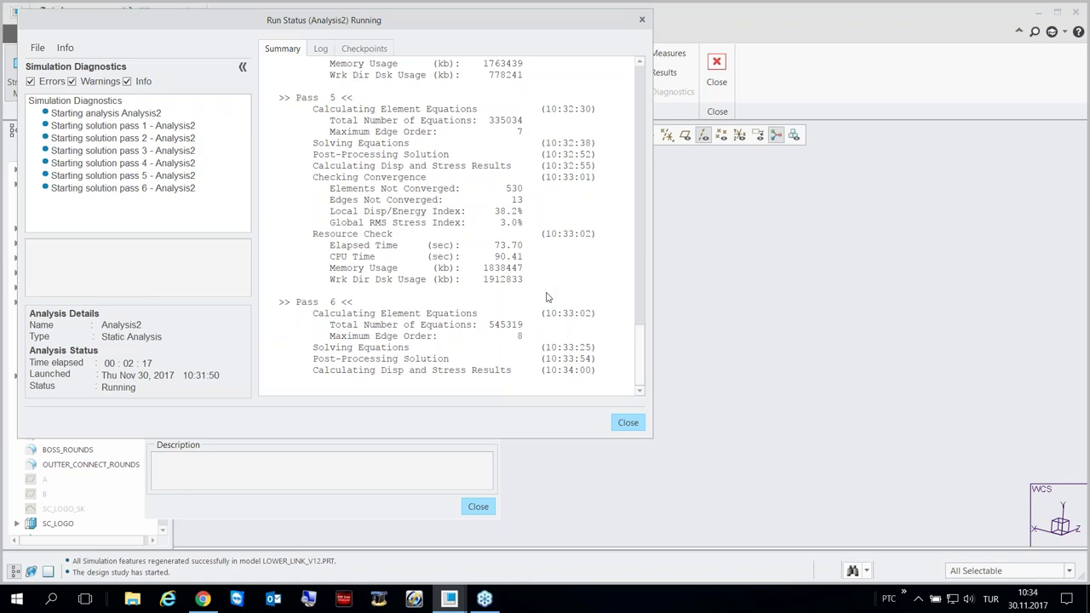
left_click(410, 472)
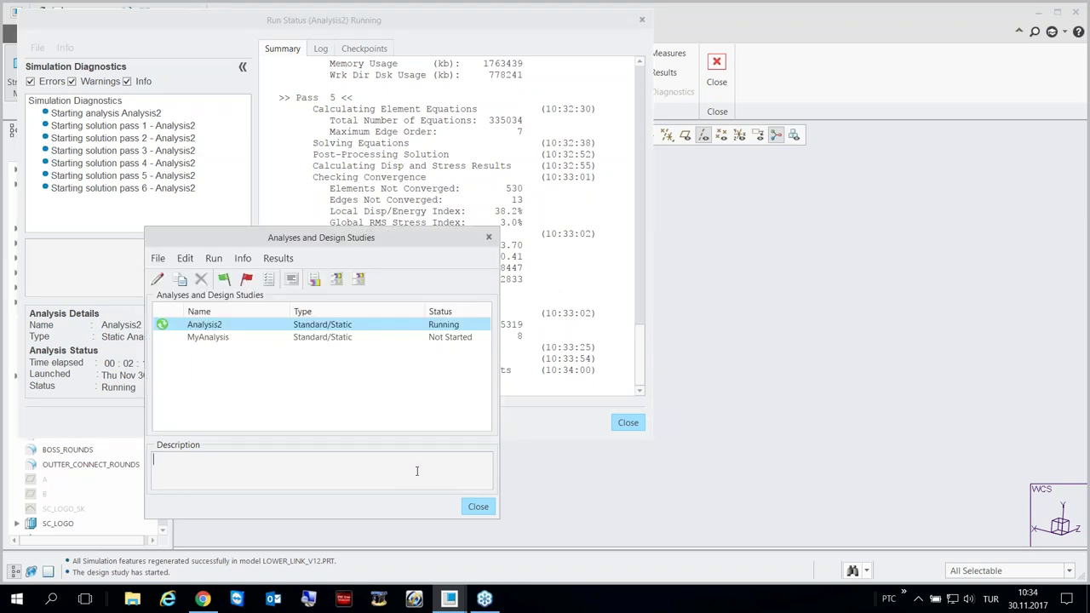
left_click(523, 387)
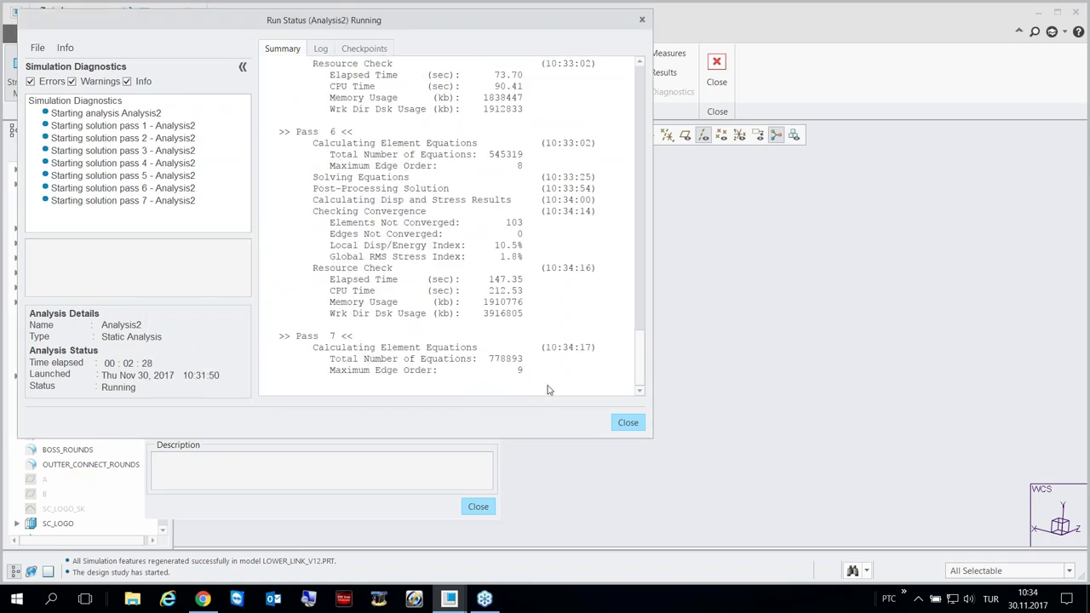
left_click(894, 397)
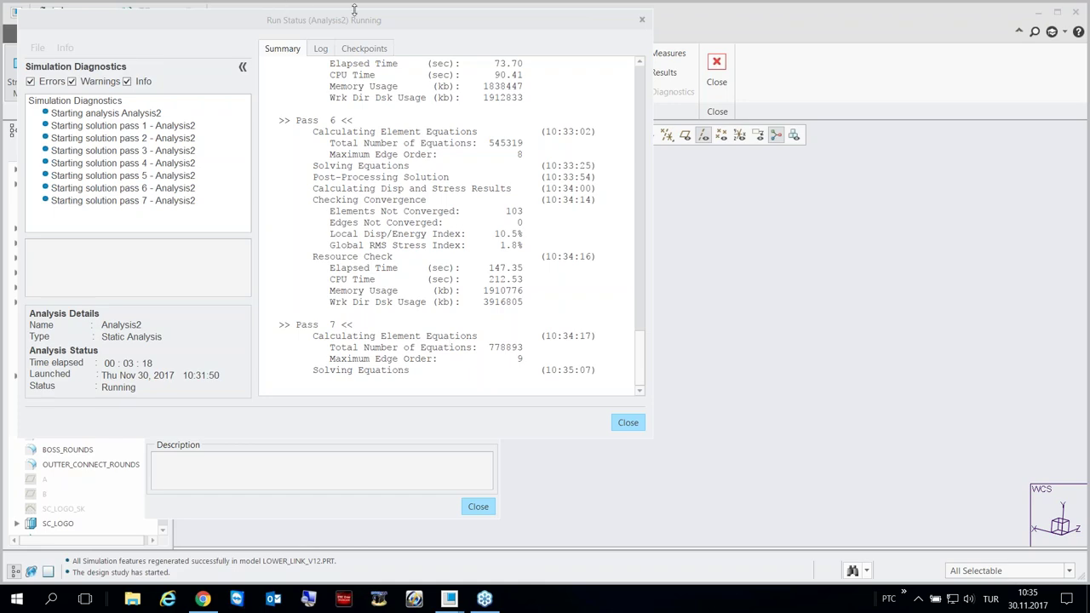
- Close the run status report and show a deformed von Mises stress fringe plot of Analysis2 with continuous tone and 5% scaling
left_click_drag(397, 24, 502, 83)
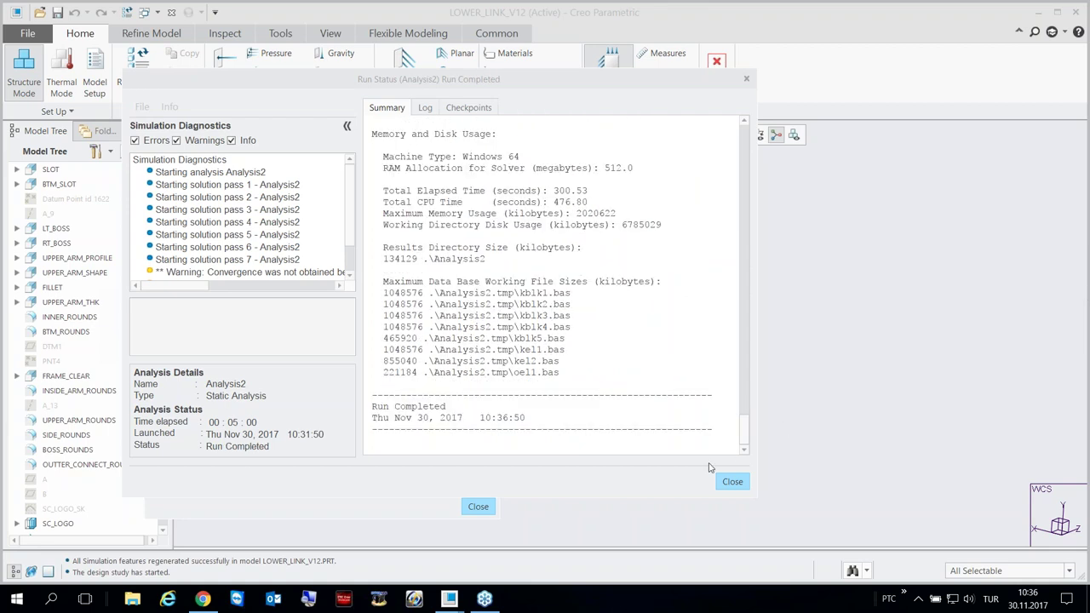
left_click(732, 482)
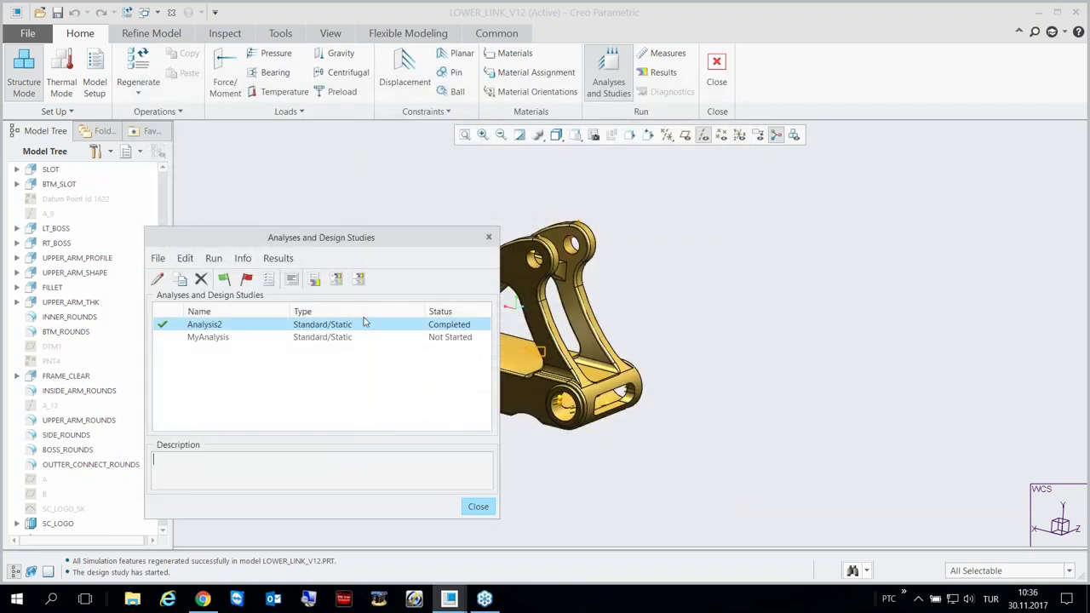
left_click(313, 279)
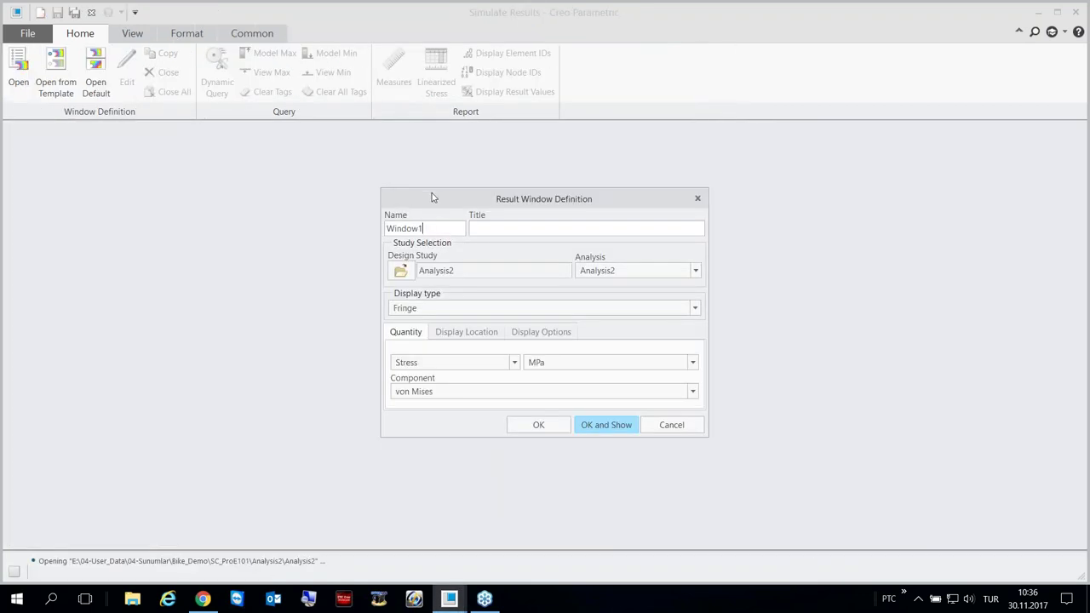
left_click_drag(432, 197, 136, 139)
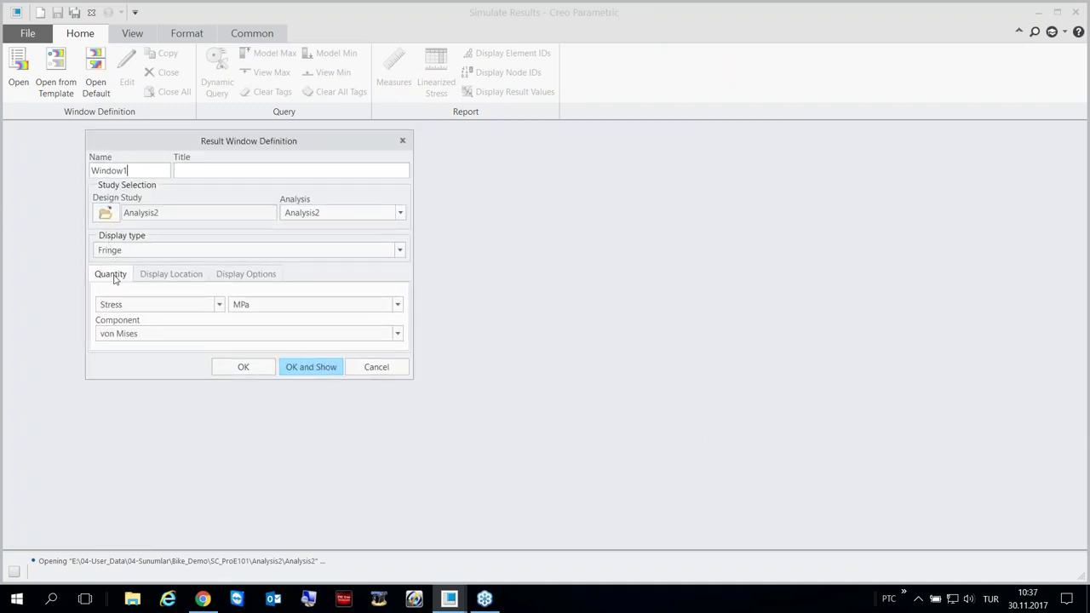
left_click(247, 277)
double_click(296, 336)
type("5")
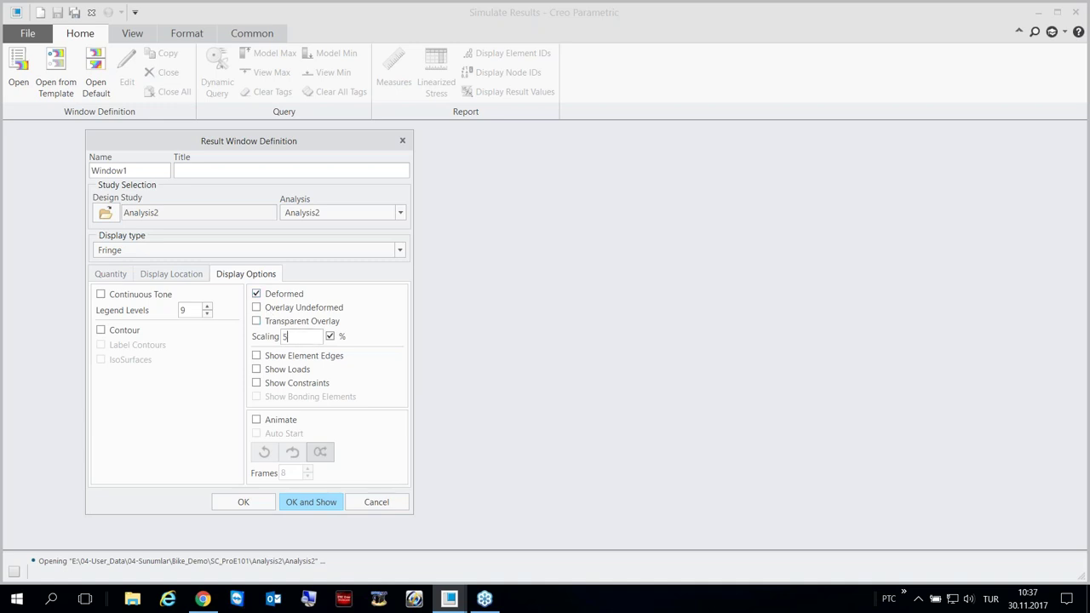
left_click(113, 297)
left_click(308, 502)
- Tag the model's maximum von Mises stress on the fringe plot and inspect its location on the link closely
mouse_move(151, 375)
middle_mouse_down()
mouse_move(236, 424)
mouse_move(351, 369)
mouse_move(472, 347)
mouse_move(309, 350)
middle_mouse_up()
scroll(310, 349, "down", 3)
scroll(309, 349, "up", 3)
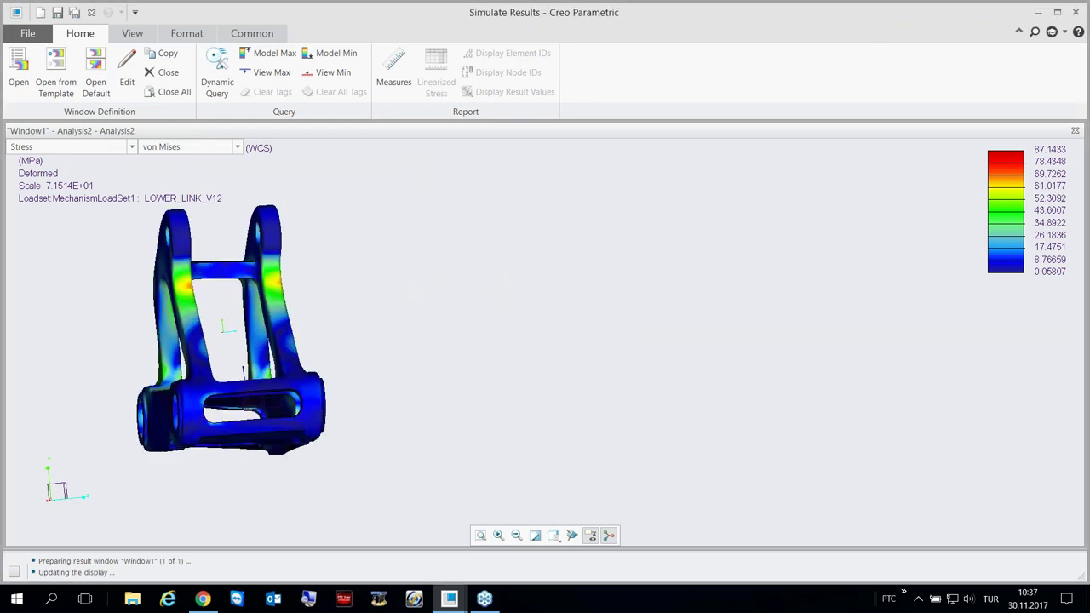
mouse_move(242, 287)
middle_mouse_down()
mouse_move(349, 297)
mouse_move(329, 302)
middle_mouse_up()
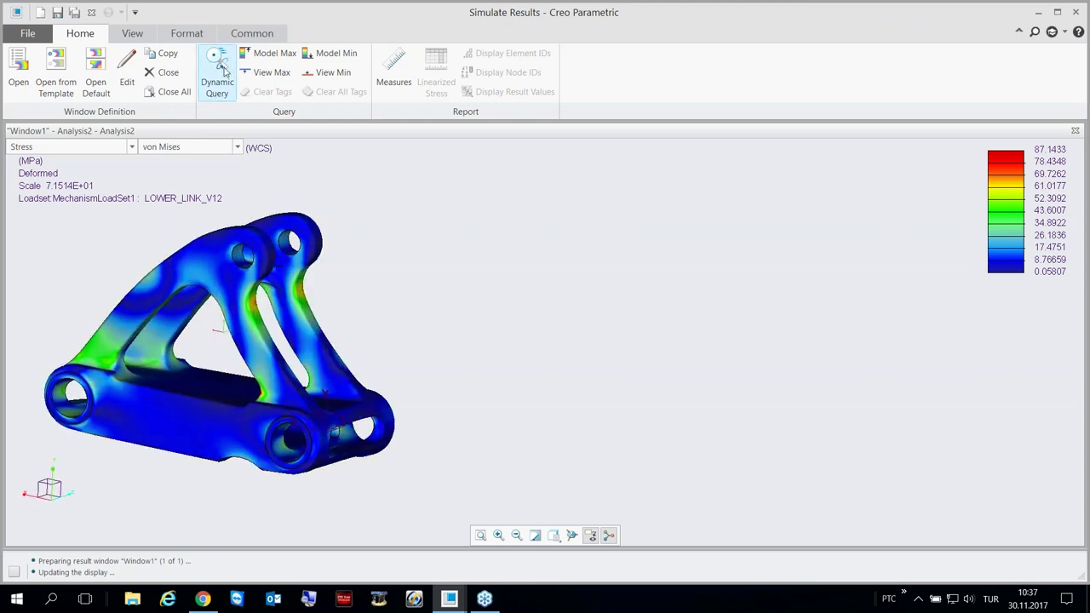
left_click(270, 54)
middle_click_drag(281, 375, 280, 400)
scroll(279, 401, "up", 5)
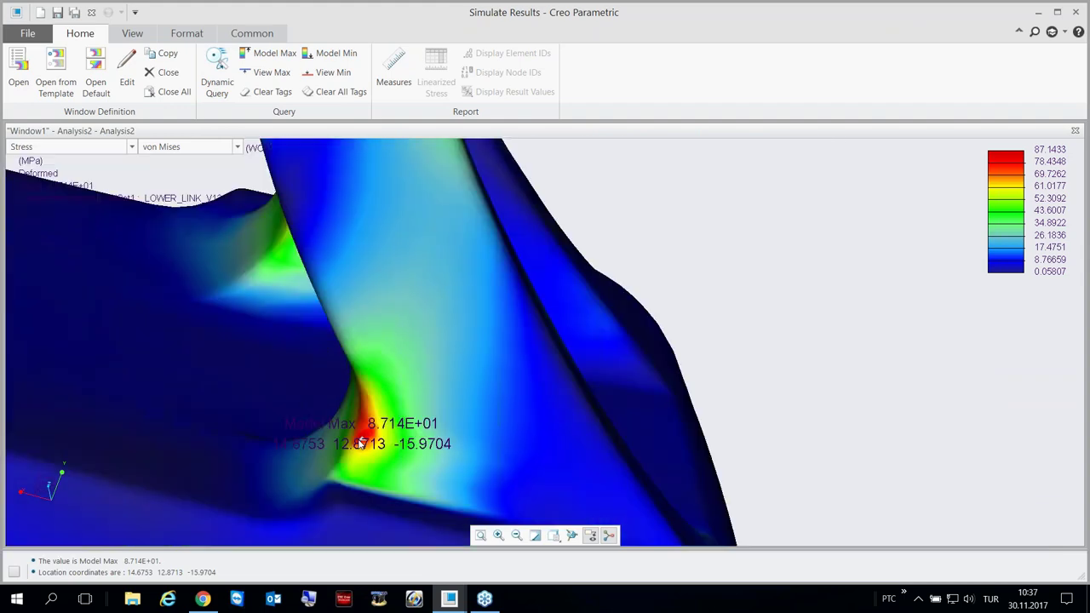
mouse_move(361, 442)
middle_mouse_down()
mouse_move(405, 456)
mouse_move(374, 457)
mouse_move(265, 414)
mouse_move(225, 370)
middle_mouse_up()
scroll(364, 453, "down", 5)
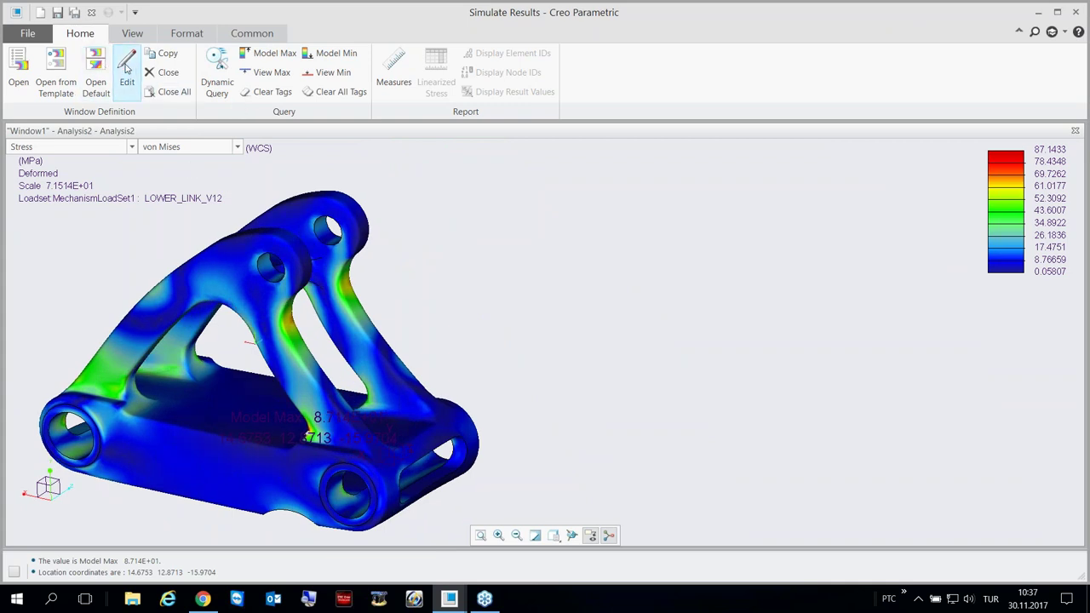
- Copy the stress result window as Window2 and set its displayed quantity to Displacement
left_click(156, 53)
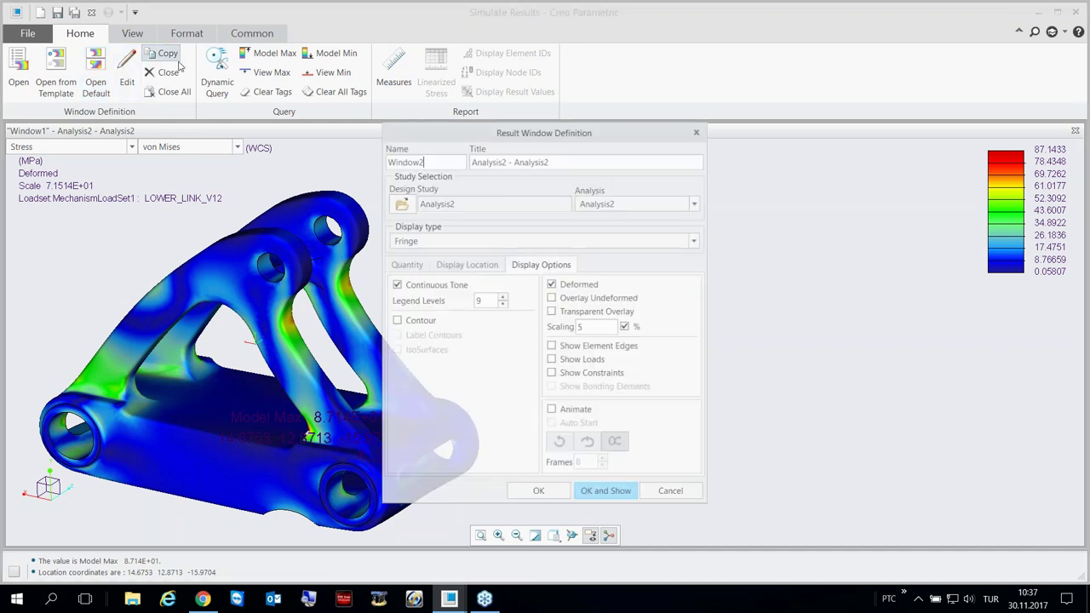
left_click(402, 265)
left_click(411, 294)
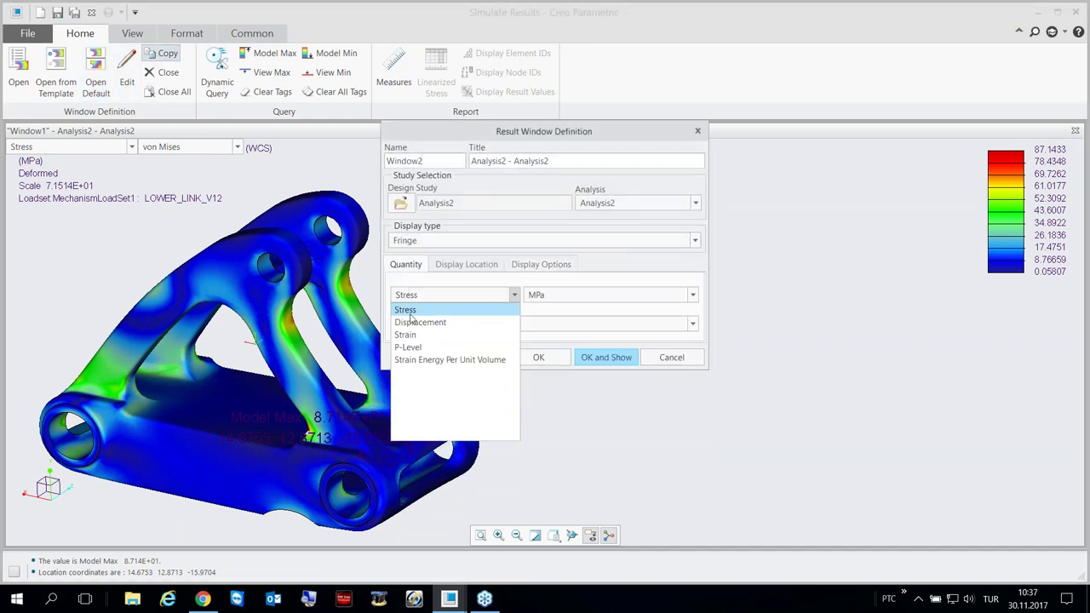
left_click(414, 320)
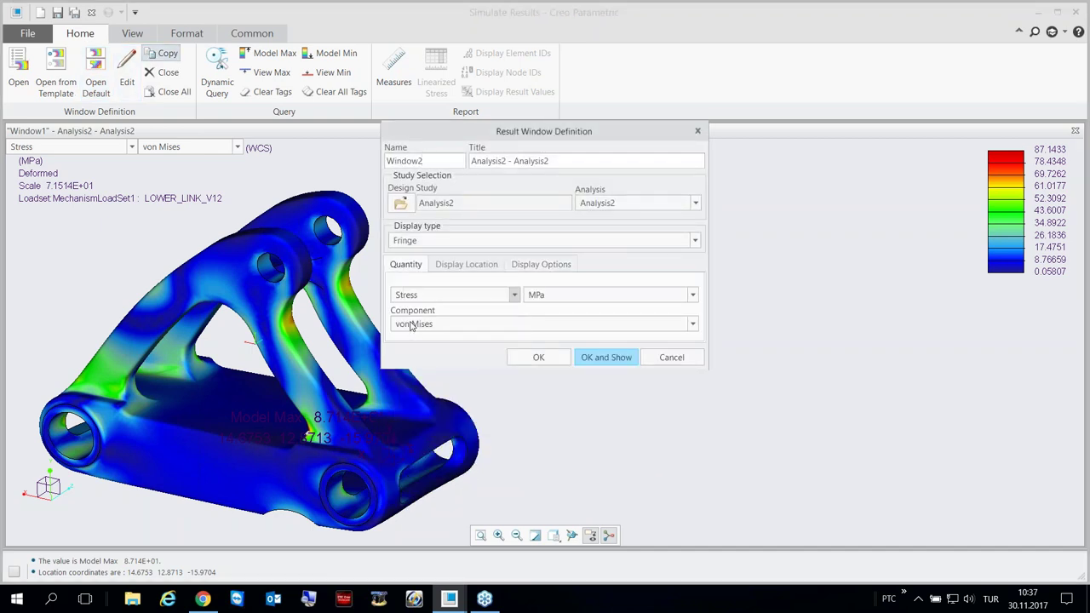
- Enable auto-starting animation with 20 frames for the displacement fringe plot and show it beside the stress plot
left_click(533, 266)
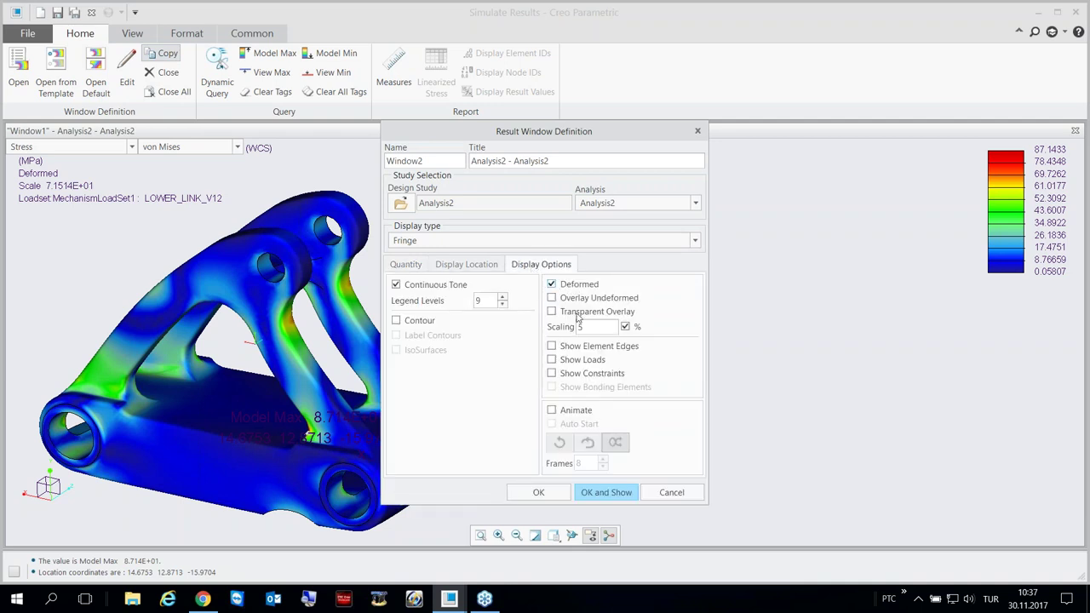
left_click(554, 412)
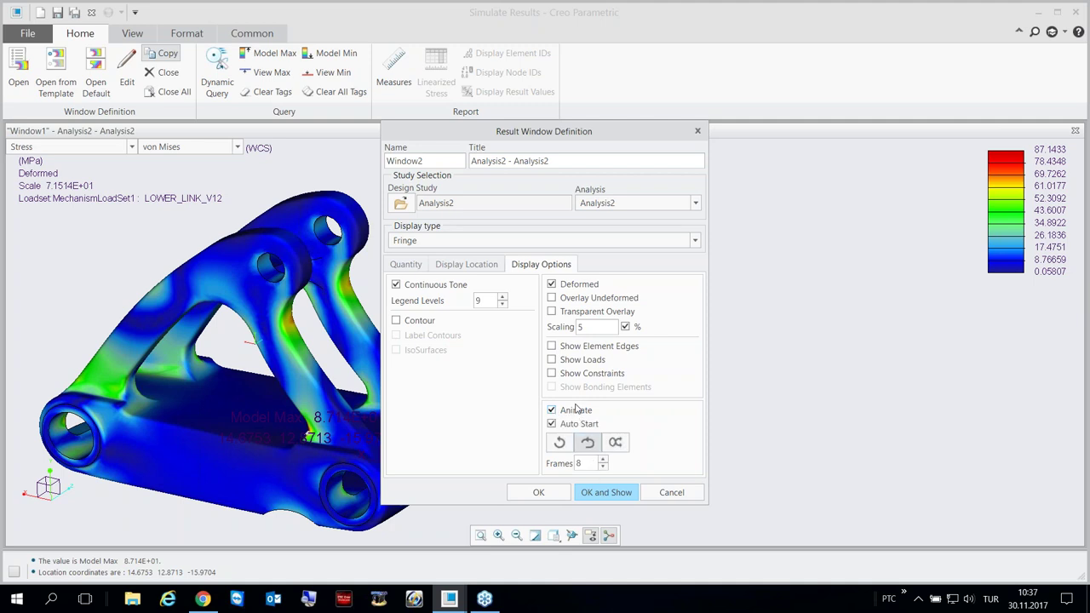
left_click(602, 461)
left_click(597, 499)
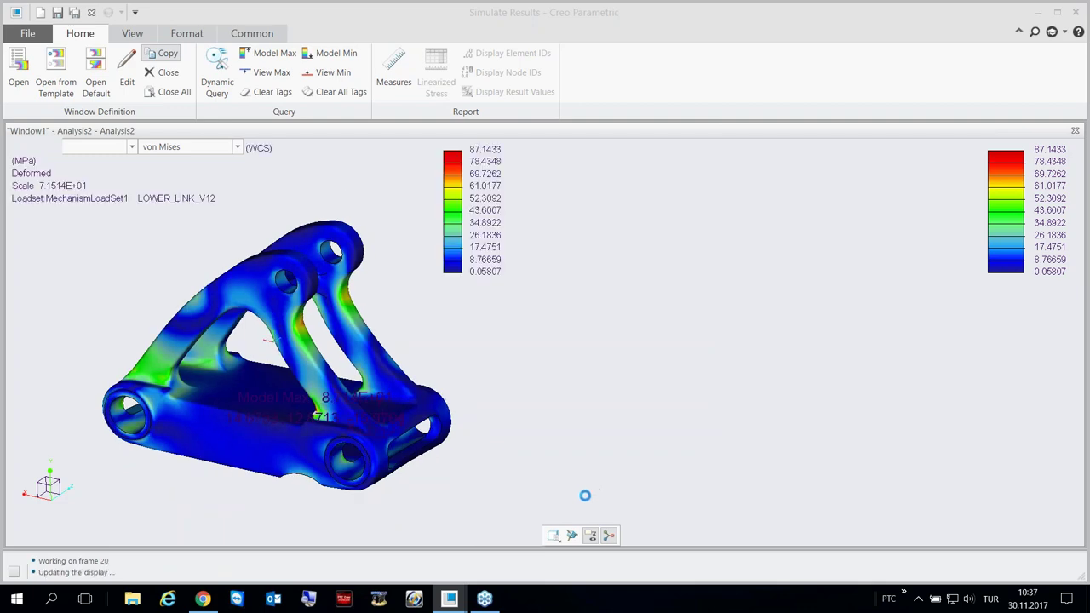
- Examine the animated displacement of the link from several angles and compare it with the von Mises stress plot
scroll(586, 486, "down", 3)
middle_click_drag(586, 486, 716, 482)
scroll(742, 473, "up", 3)
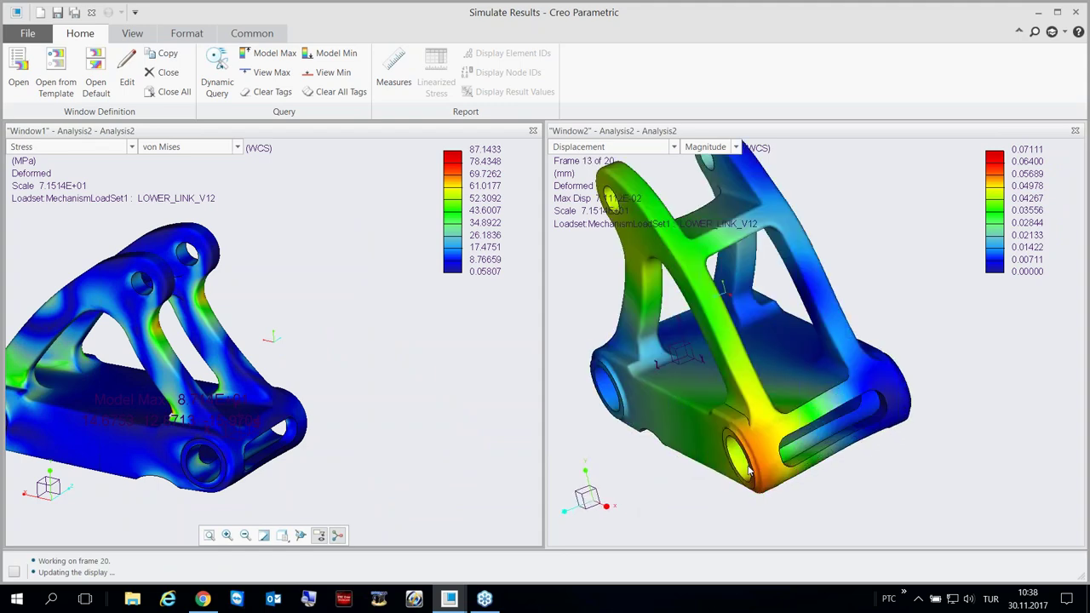
scroll(792, 473, "up", 3)
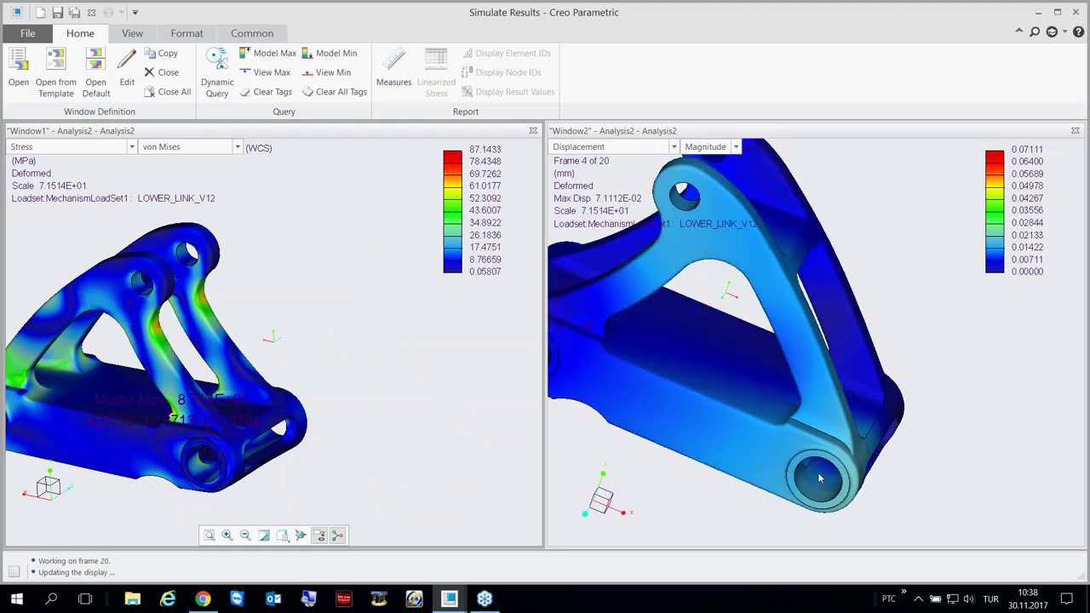
scroll(826, 477, "down", 3)
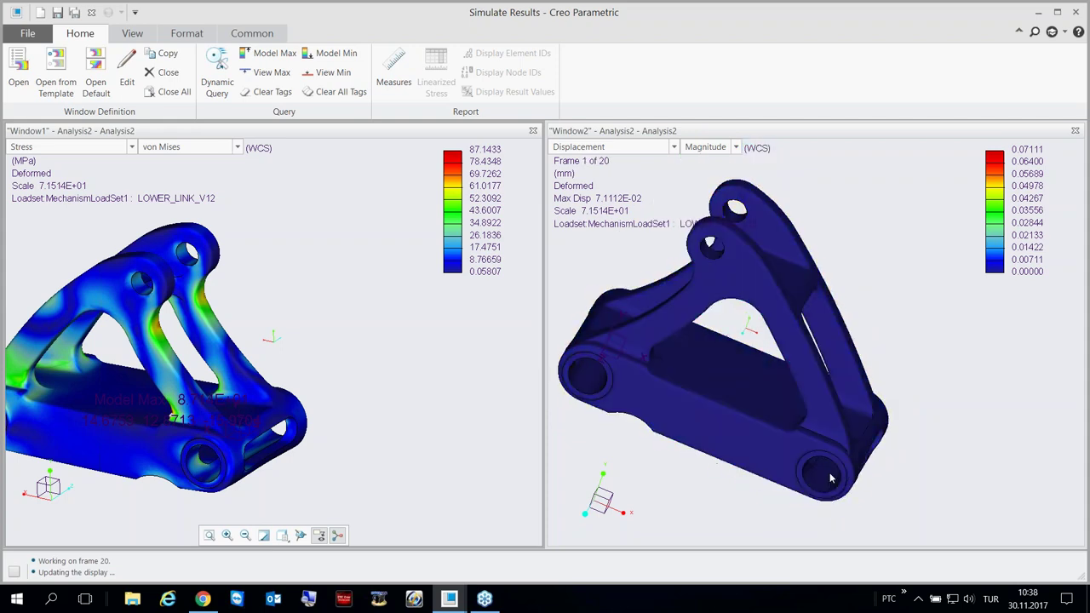
scroll(247, 444, "down", 2)
scroll(247, 445, "up", 5)
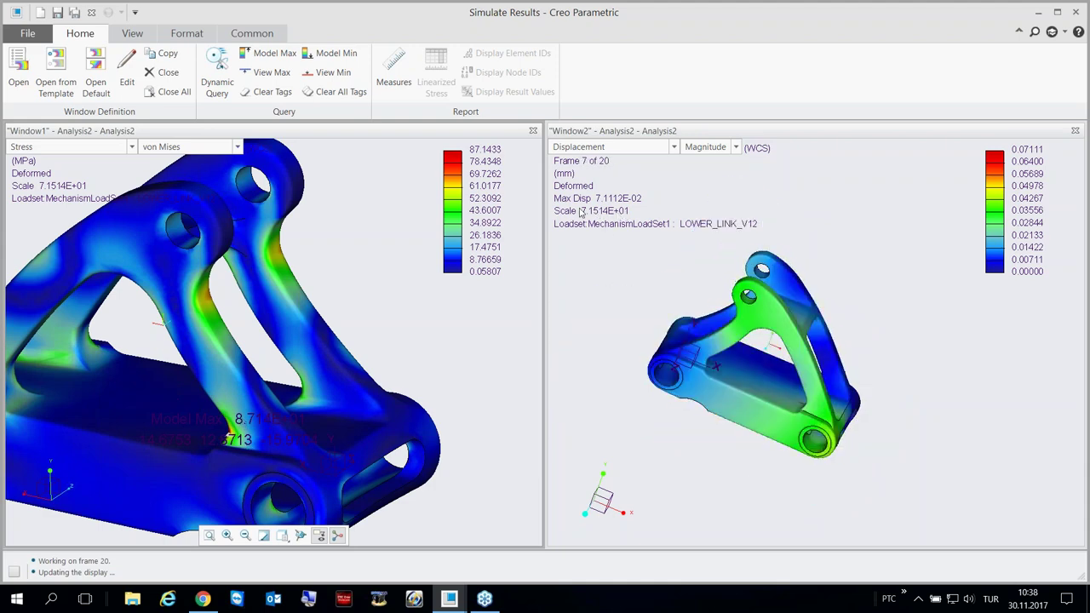
middle_click_drag(594, 216, 713, 373)
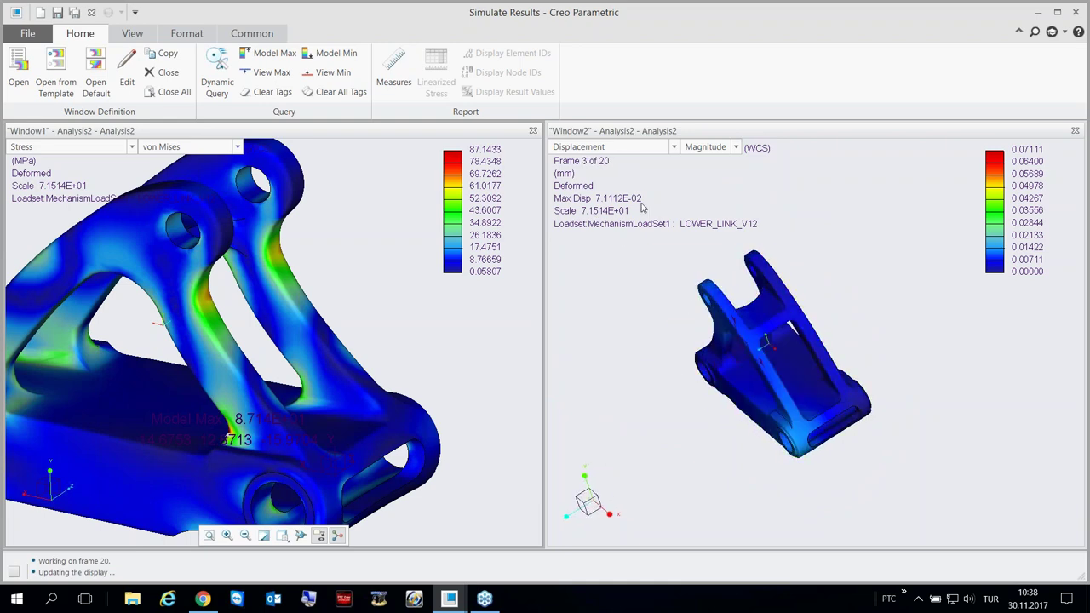